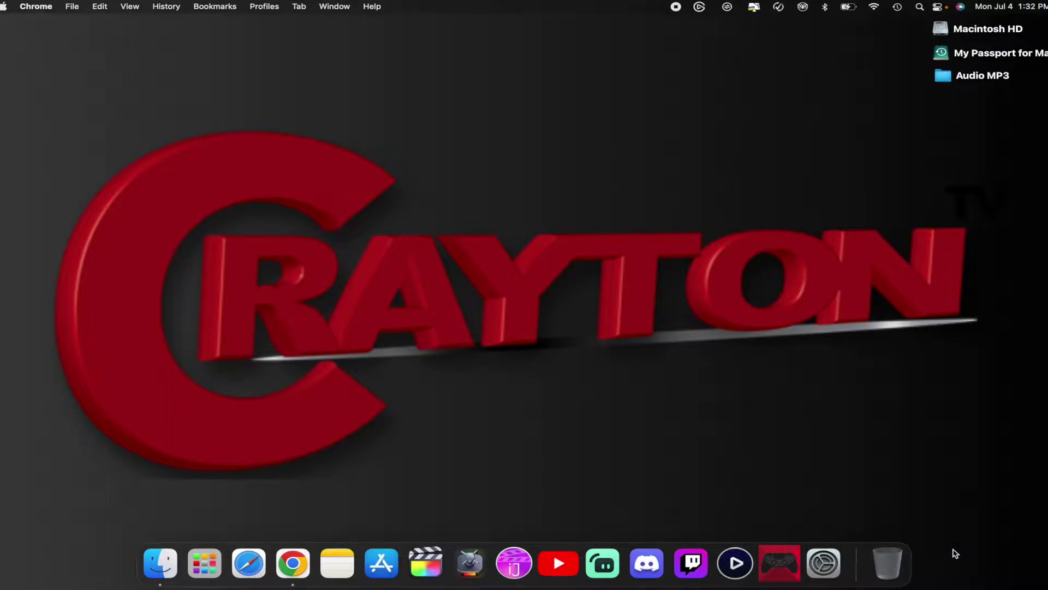
- Review Twitch's NVENC and x264 encoding spec tables from 1080p down to 720p in Chrome
{"action": "left_click", "coordinate": [297, 566]}
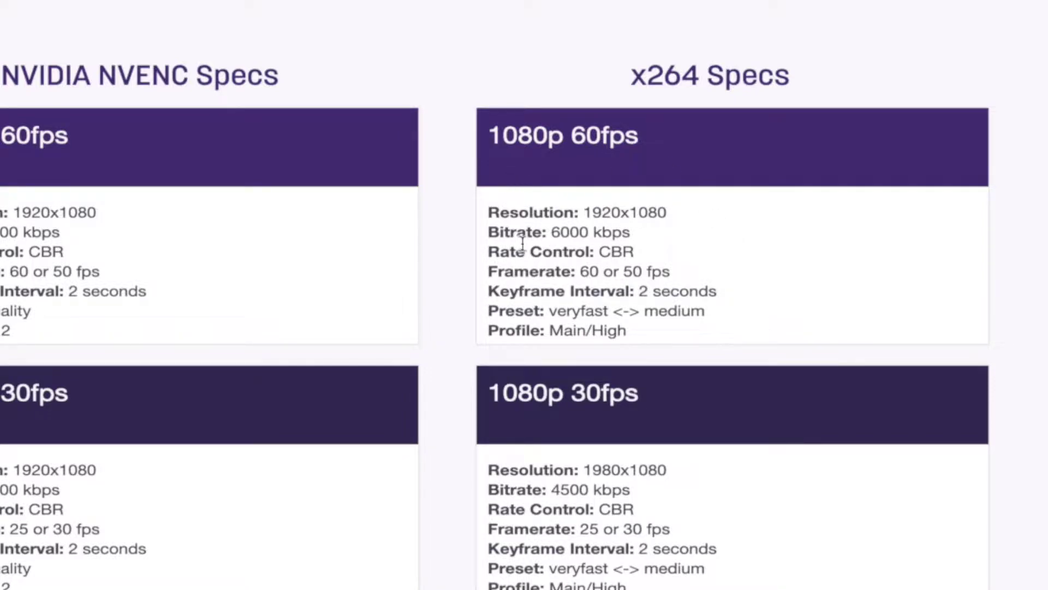
{"action": "scroll", "coordinate": [545, 262], "scroll_direction": "down", "scroll_amount": 3}
{"action": "scroll", "coordinate": [553, 266], "scroll_direction": "down", "scroll_amount": 4}
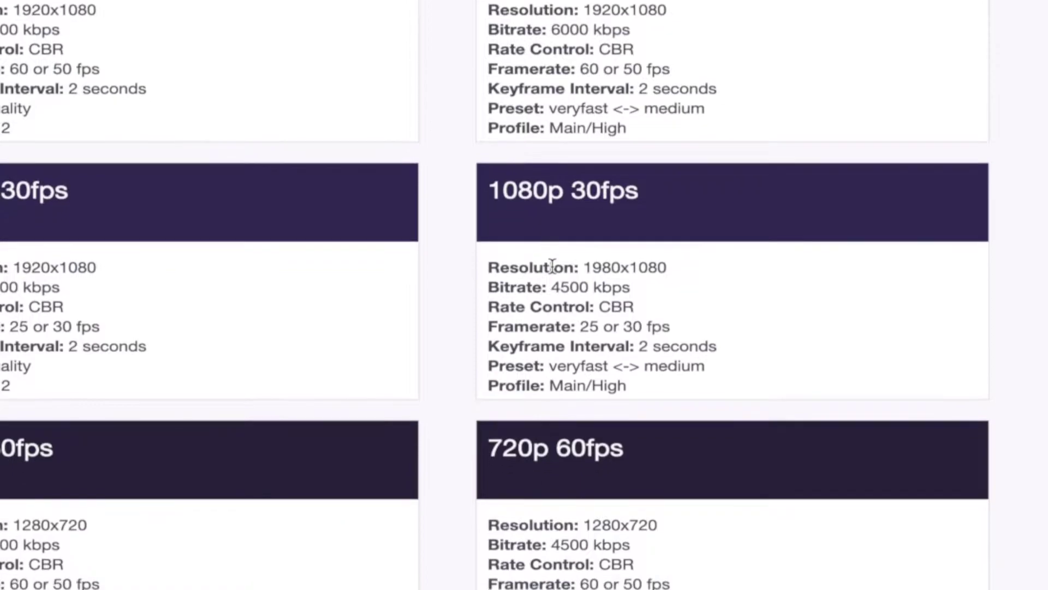
{"action": "scroll", "coordinate": [552, 265], "scroll_direction": "down", "scroll_amount": 5}
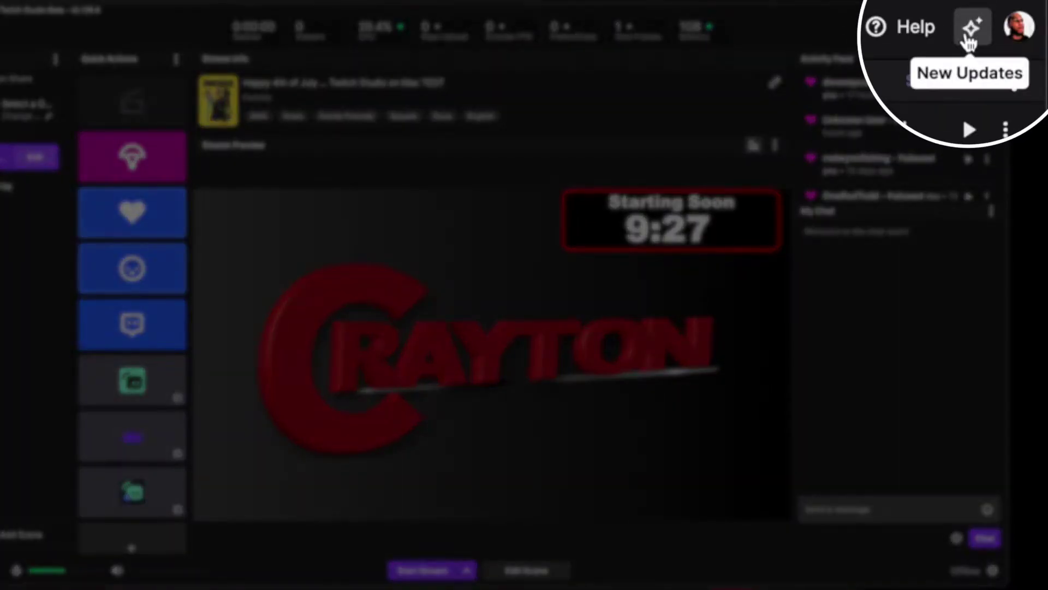
{"action": "left_click", "coordinate": [1015, 34]}
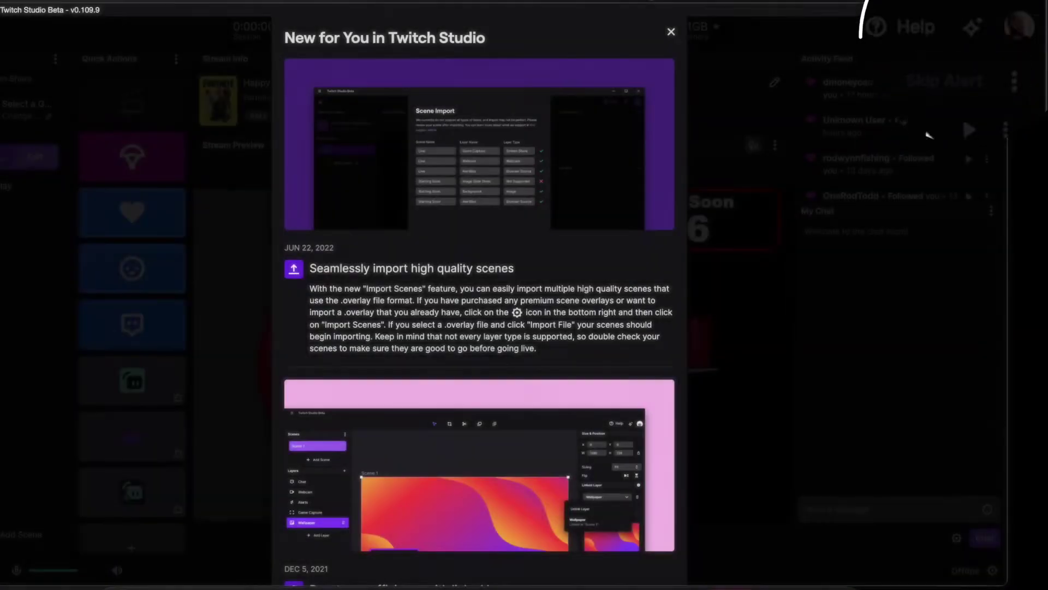
{"action": "scroll", "coordinate": [673, 131], "scroll_direction": "down", "scroll_amount": 3}
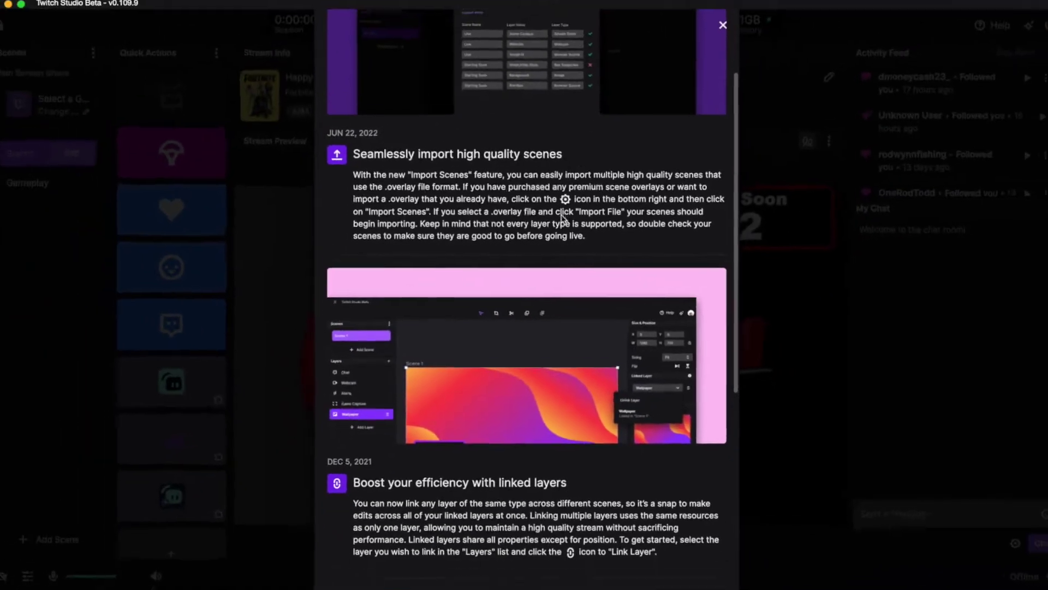
{"action": "key", "text": "Escape"}
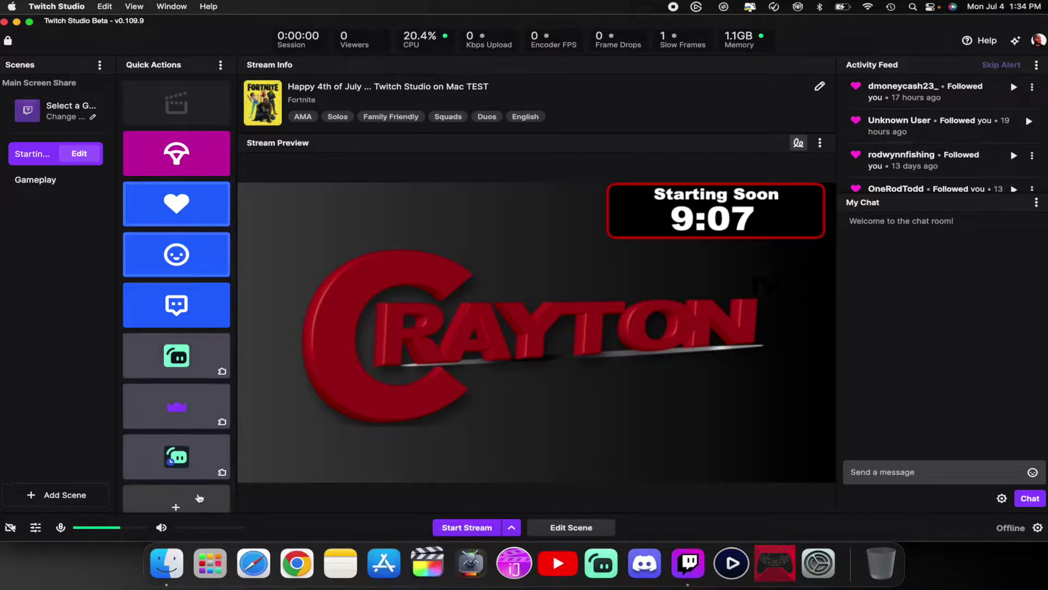
{"action": "scroll", "coordinate": [189, 188], "scroll_direction": "down", "scroll_amount": 1}
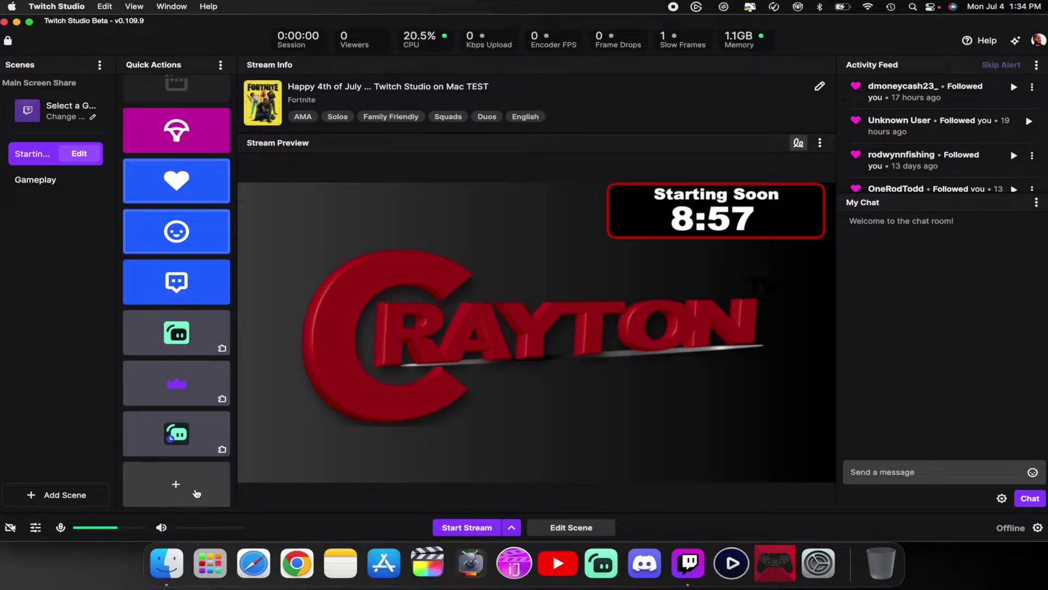
{"action": "left_click", "coordinate": [175, 488]}
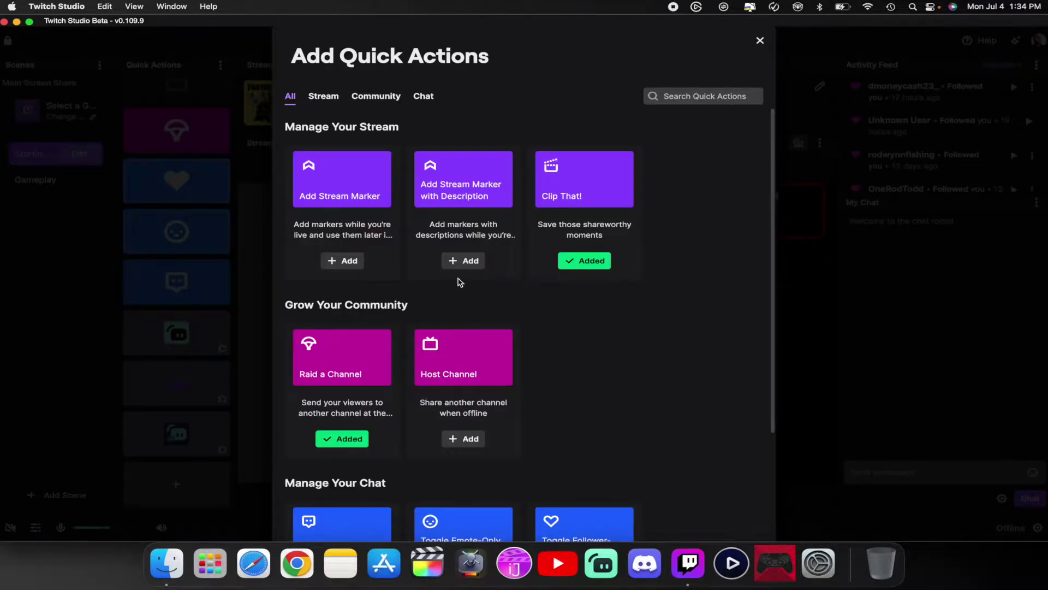
{"action": "scroll", "coordinate": [571, 173], "scroll_direction": "down", "scroll_amount": 5}
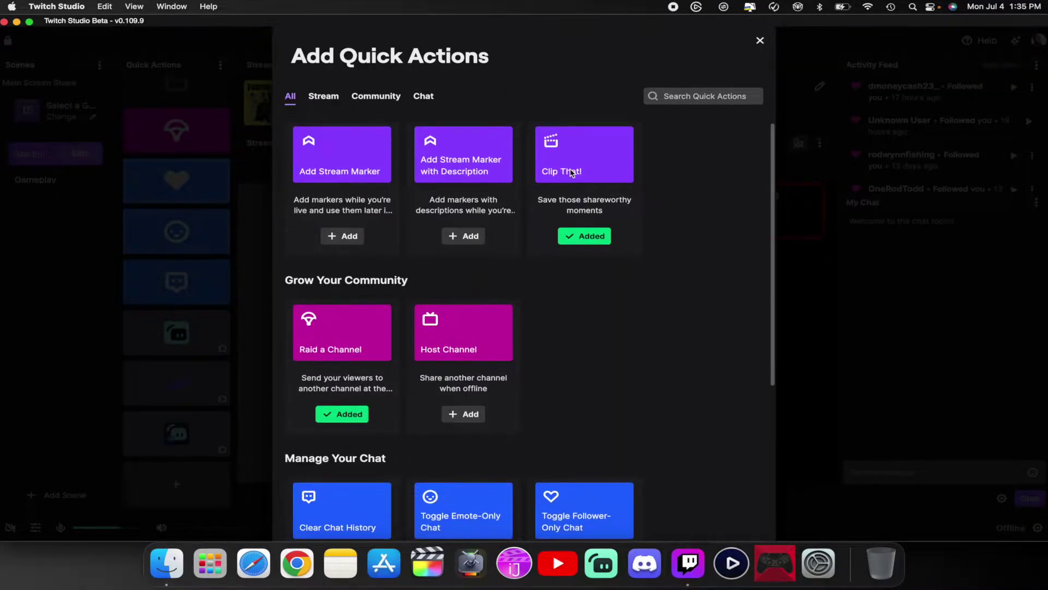
{"action": "scroll", "coordinate": [572, 173], "scroll_direction": "down", "scroll_amount": 6}
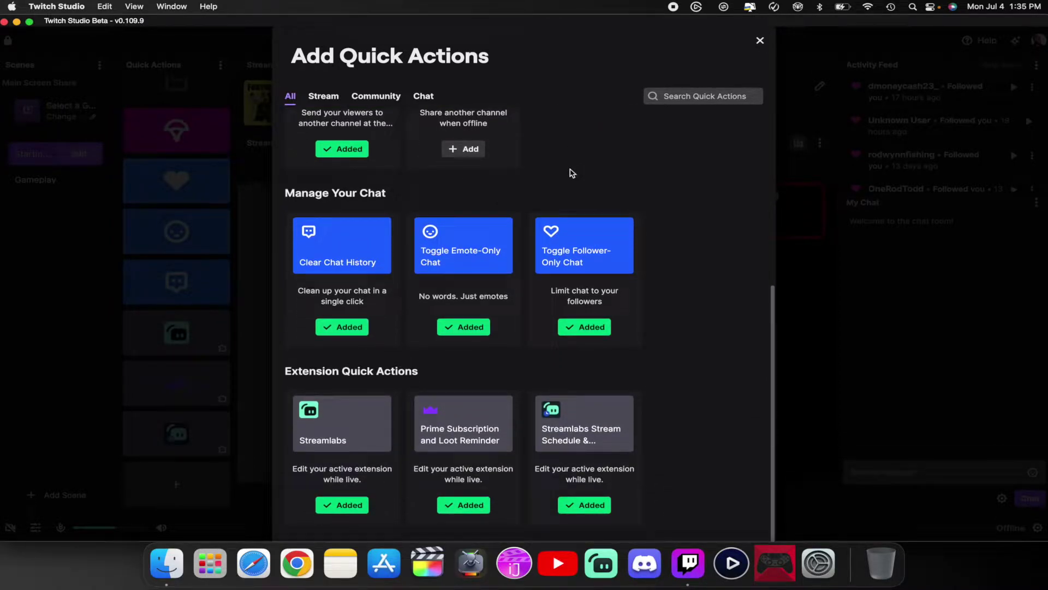
{"action": "scroll", "coordinate": [572, 173], "scroll_direction": "up", "scroll_amount": 3}
{"action": "scroll", "coordinate": [572, 173], "scroll_direction": "down", "scroll_amount": 3}
{"action": "scroll", "coordinate": [572, 173], "scroll_direction": "up", "scroll_amount": 6}
{"action": "key", "text": "Escape"}
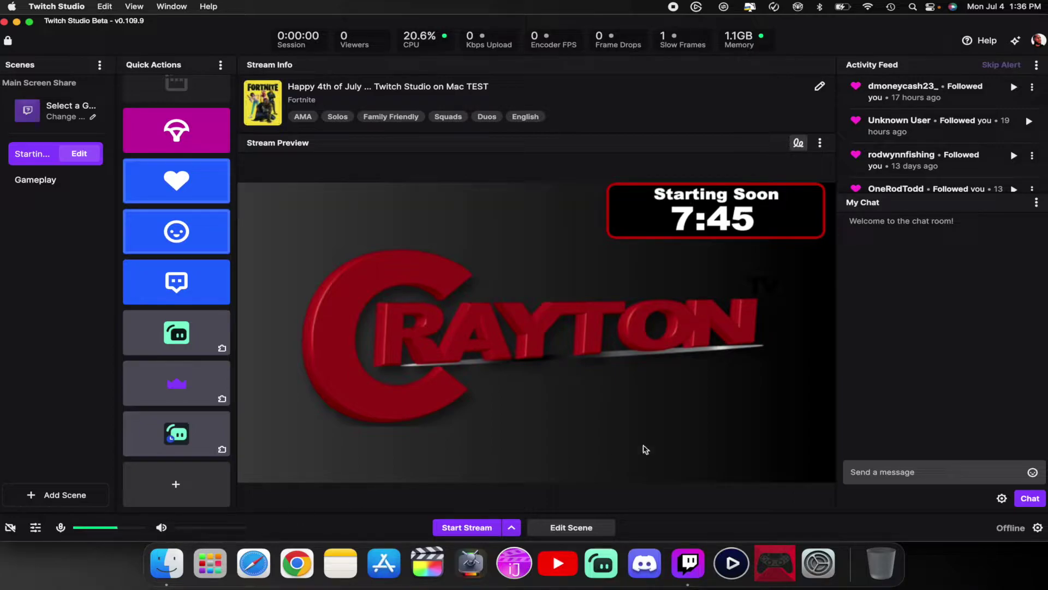
- In Stream Quality settings, keep 720p60 at 4500 kbps with the x264 (Software) encoder
{"action": "left_click", "coordinate": [1036, 527]}
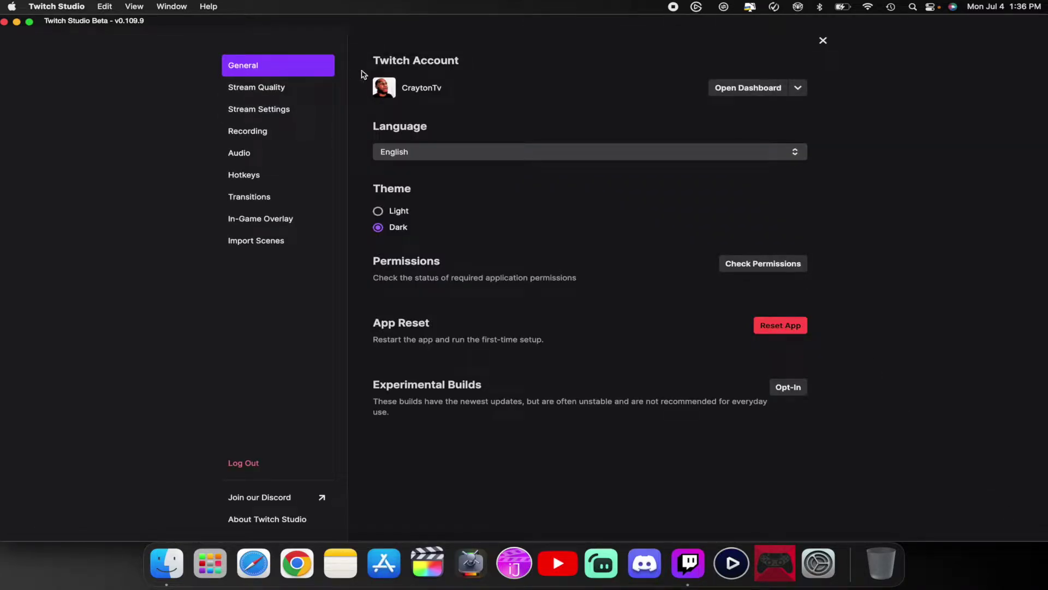
{"action": "left_click", "coordinate": [276, 89]}
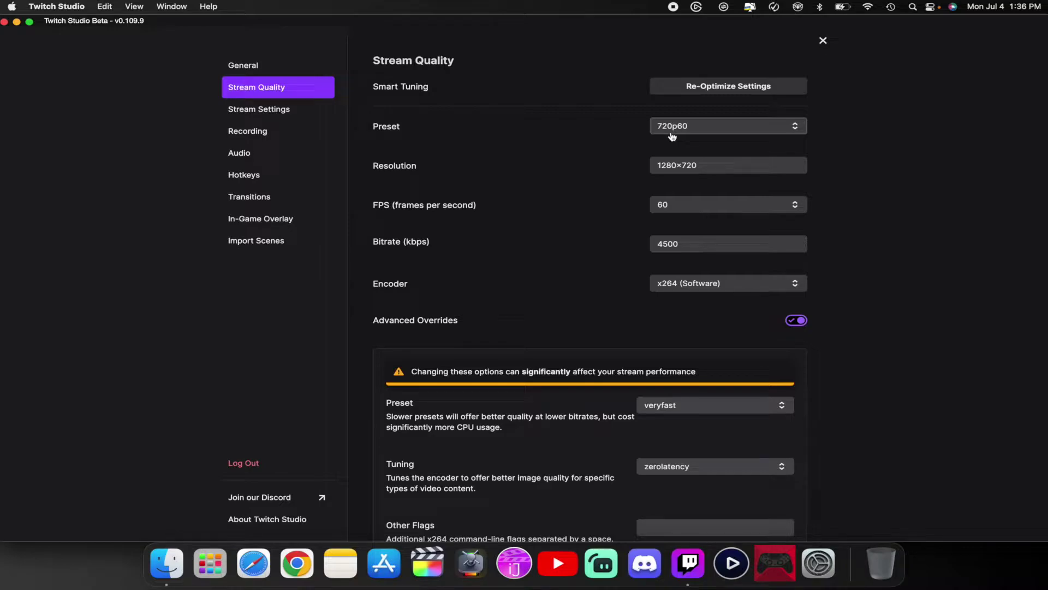
{"action": "scroll", "coordinate": [670, 232], "scroll_direction": "down", "scroll_amount": 2}
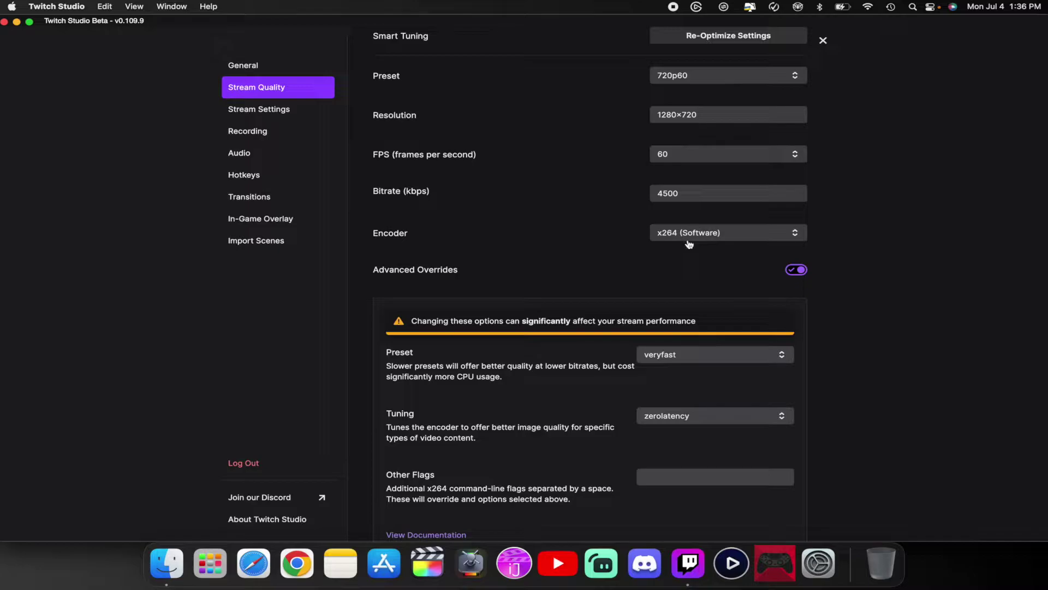
{"action": "left_click", "coordinate": [689, 239]}
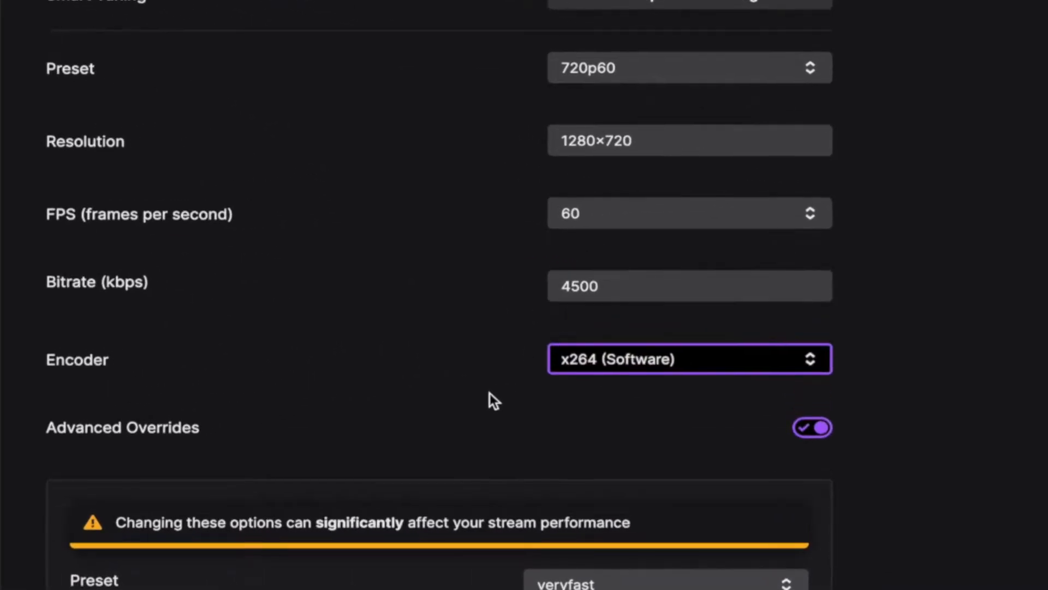
{"action": "left_click", "coordinate": [613, 366]}
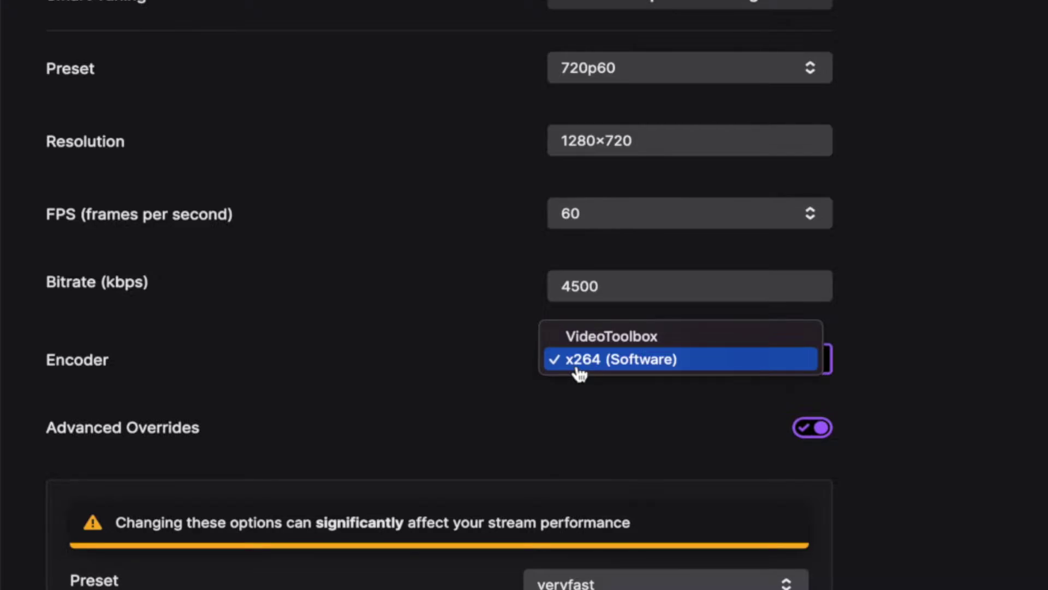
{"action": "left_click", "coordinate": [579, 370]}
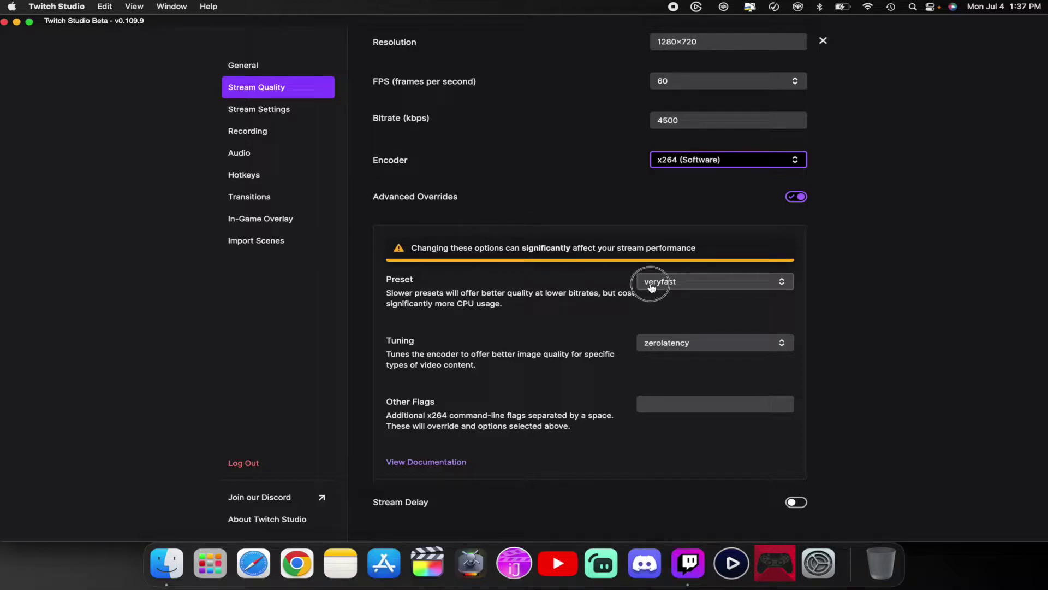
- Leave the x264 preset at veryfast and go to the Stream Settings preferences page
{"action": "left_click", "coordinate": [652, 283]}
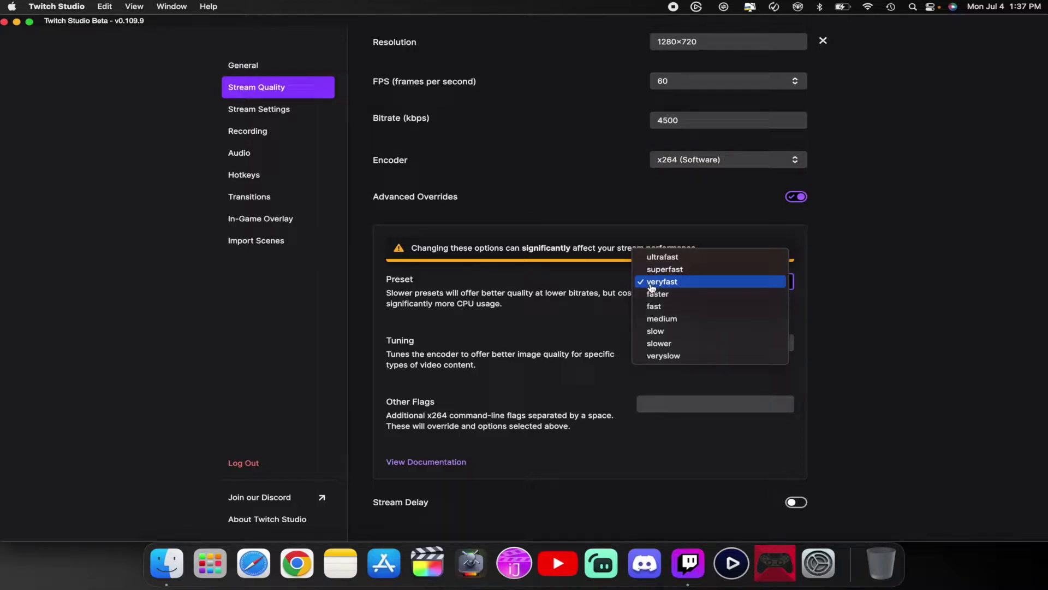
{"action": "left_click", "coordinate": [649, 282]}
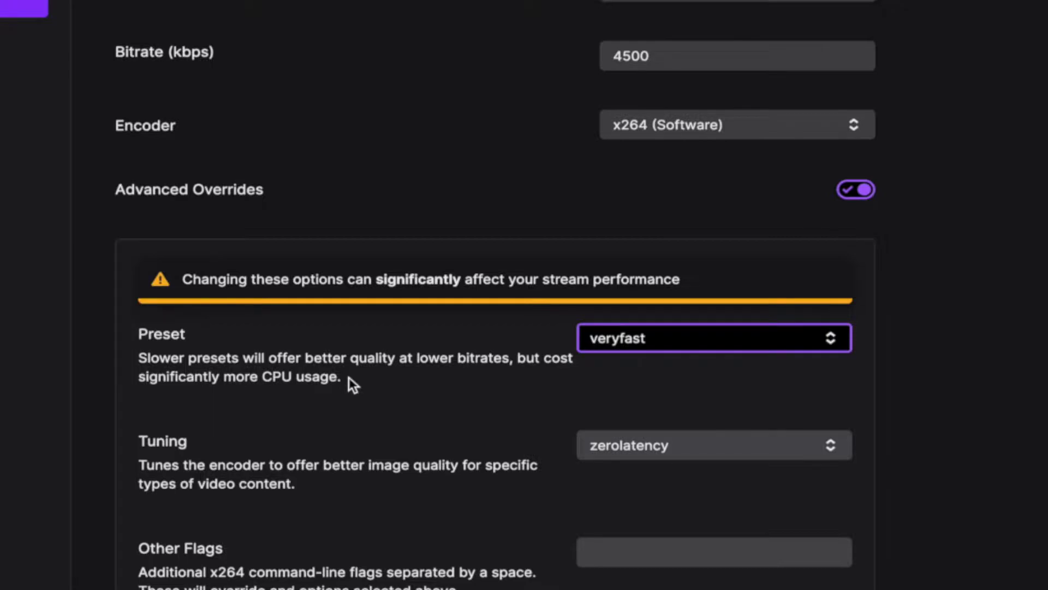
{"action": "left_click", "coordinate": [623, 351]}
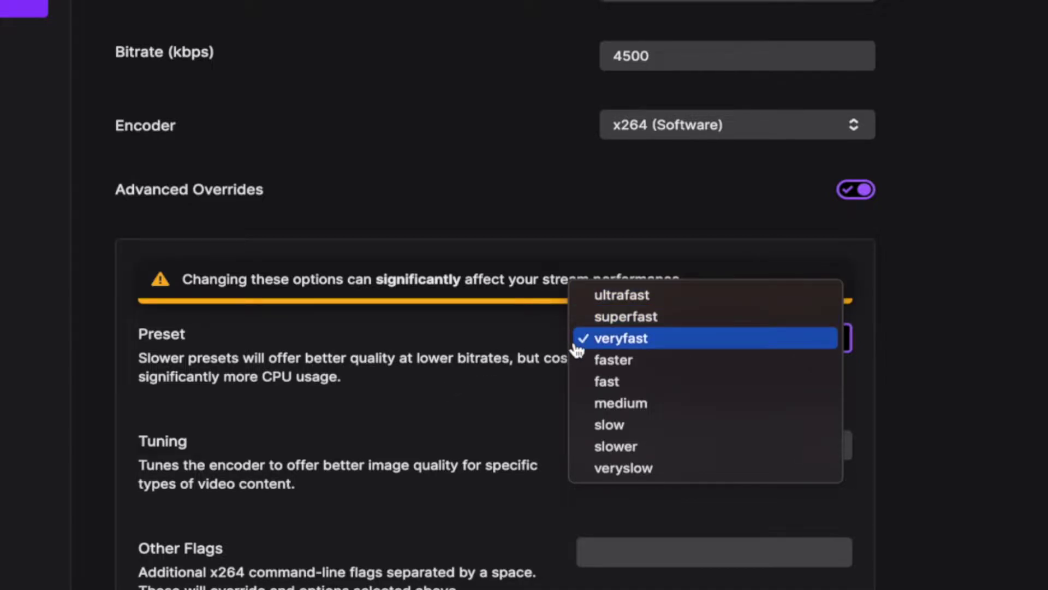
{"action": "left_click", "coordinate": [420, 183]}
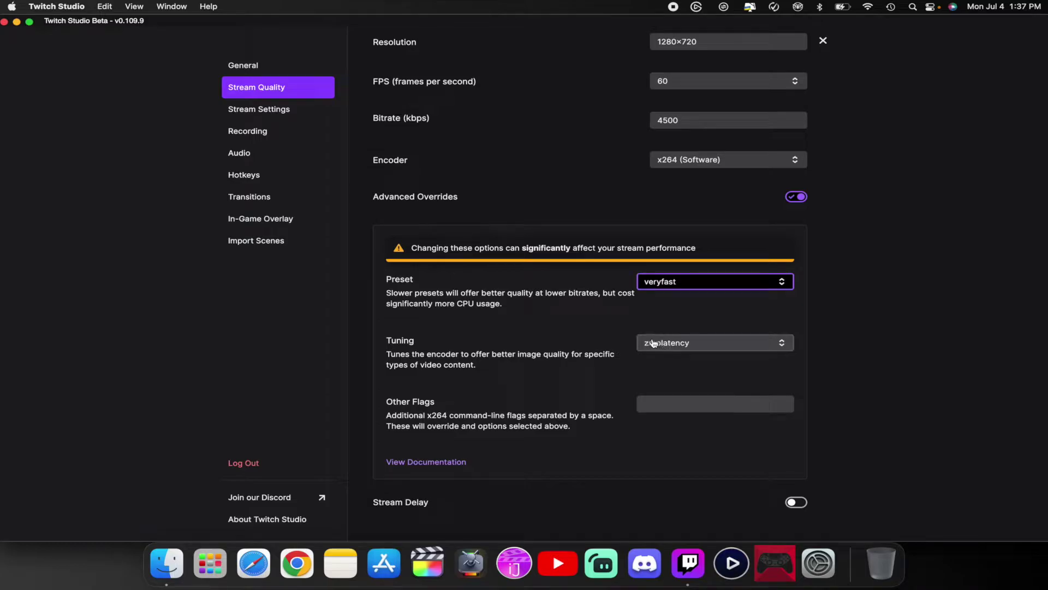
{"action": "left_click", "coordinate": [259, 109]}
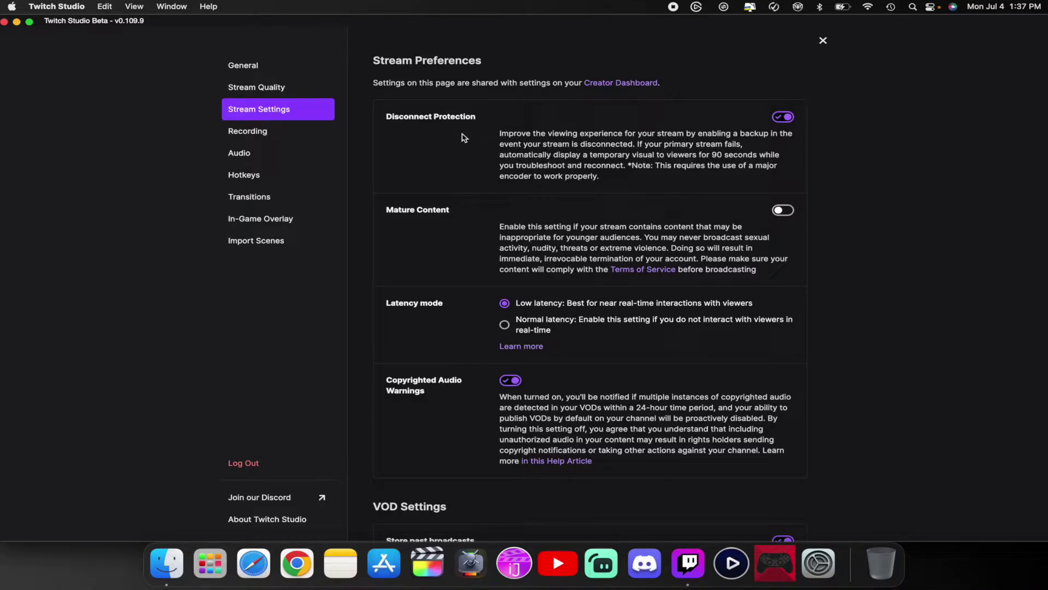
- Look through the Audio microphone and In-Game Overlay settings, then close Settings
{"action": "left_click", "coordinate": [314, 153]}
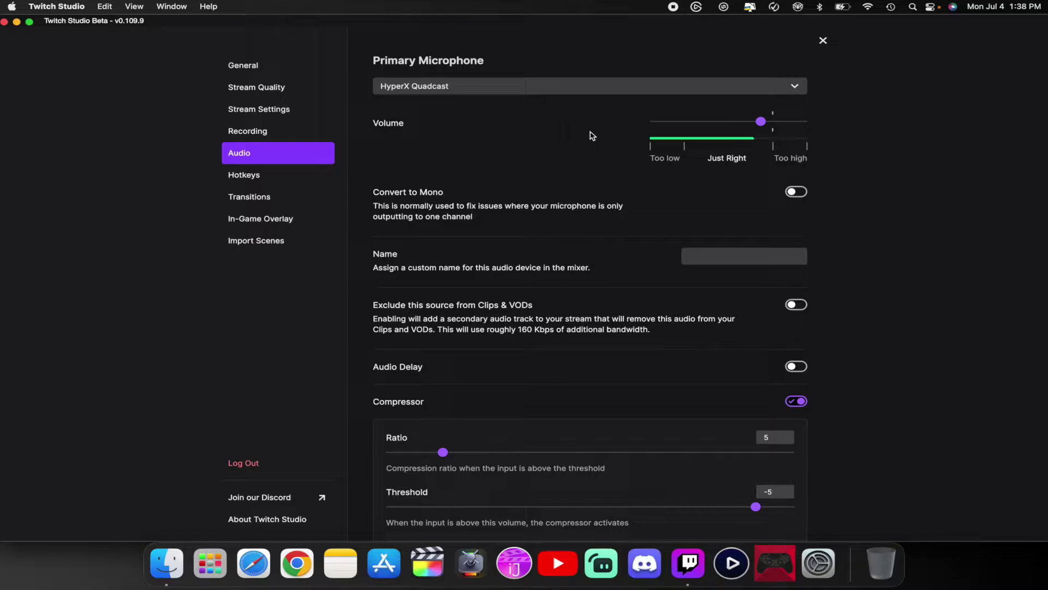
{"action": "scroll", "coordinate": [640, 241], "scroll_direction": "down", "scroll_amount": 5}
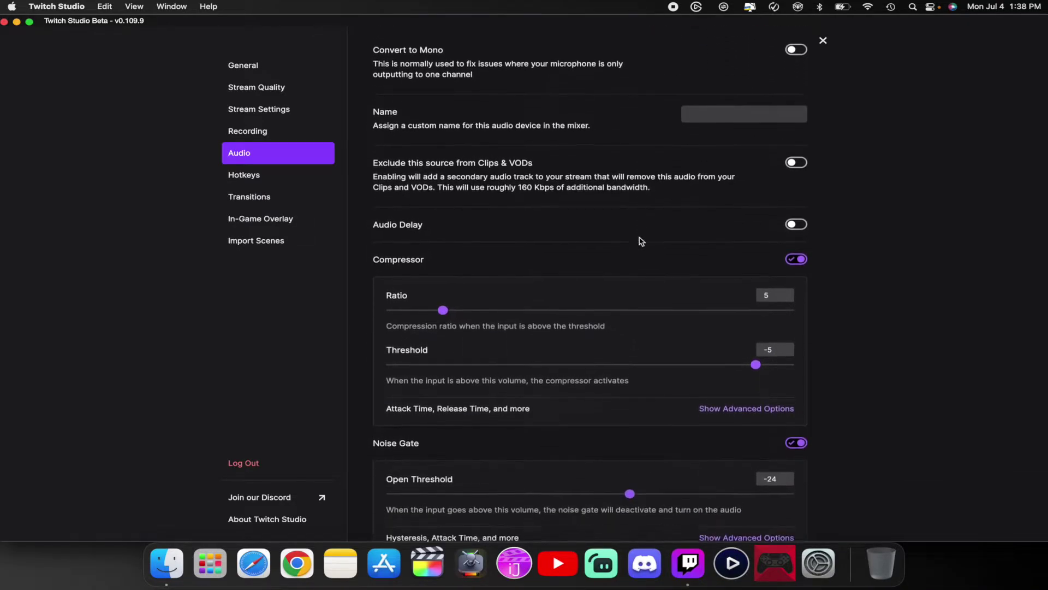
{"action": "scroll", "coordinate": [641, 242], "scroll_direction": "down", "scroll_amount": 2}
{"action": "left_click", "coordinate": [260, 218]}
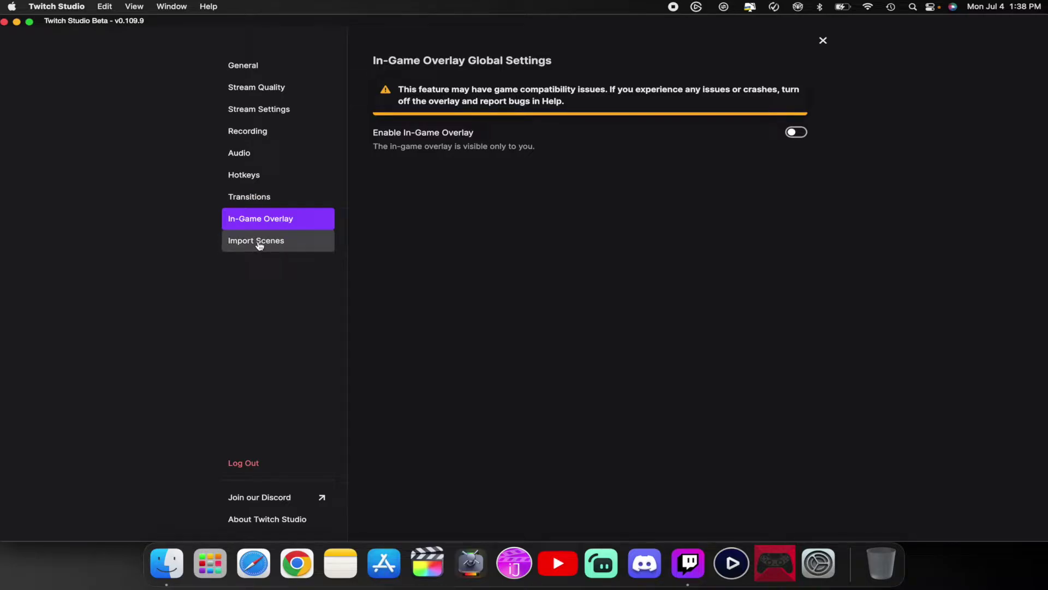
{"action": "key", "text": "Escape"}
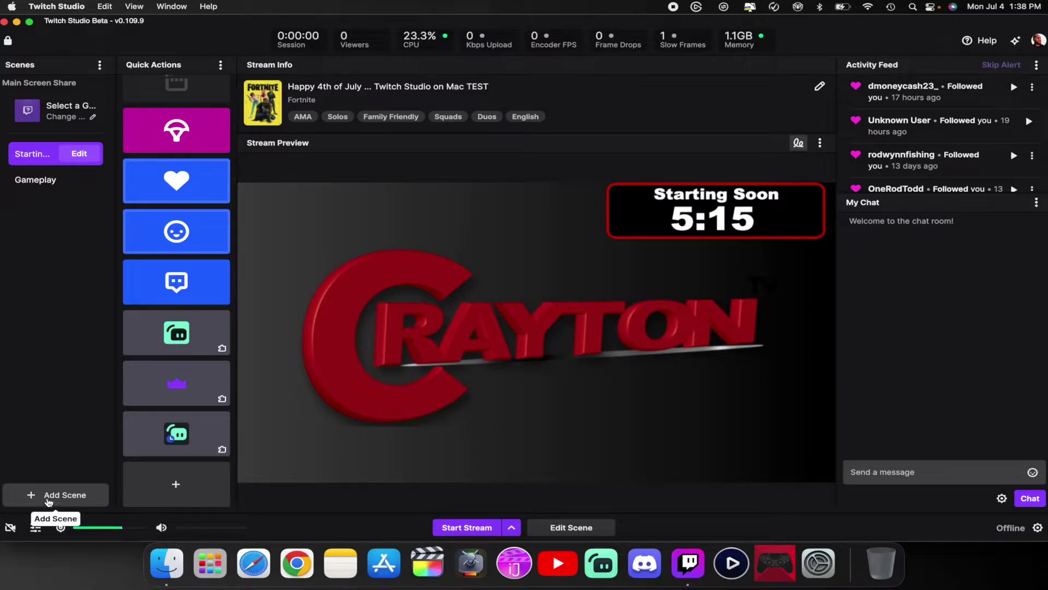
- Browse the scene templates without adding one, then edit the Gameplay scene
{"action": "left_click", "coordinate": [48, 500]}
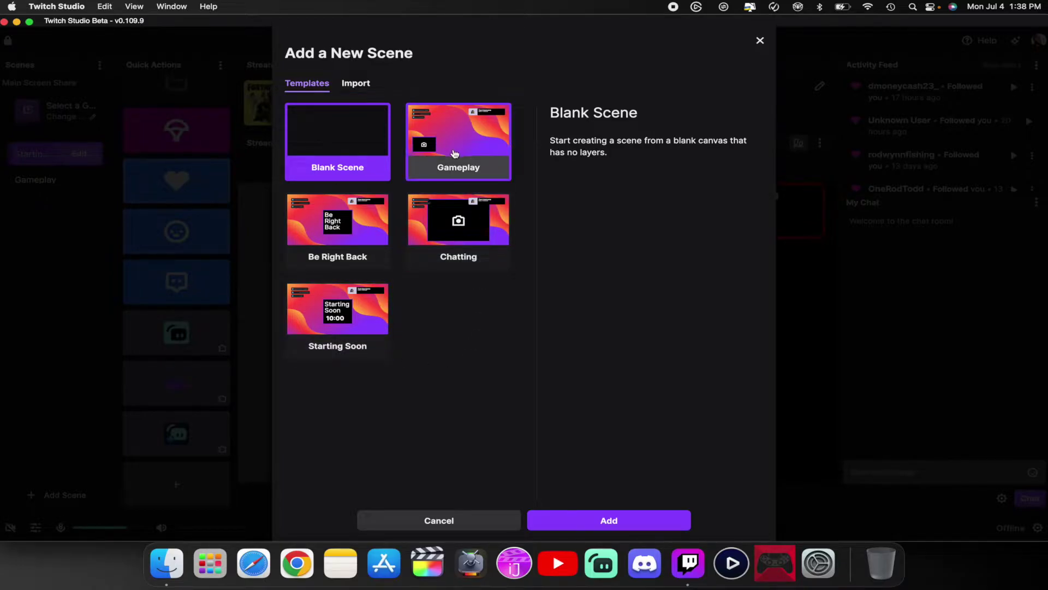
{"action": "left_click", "coordinate": [672, 520]}
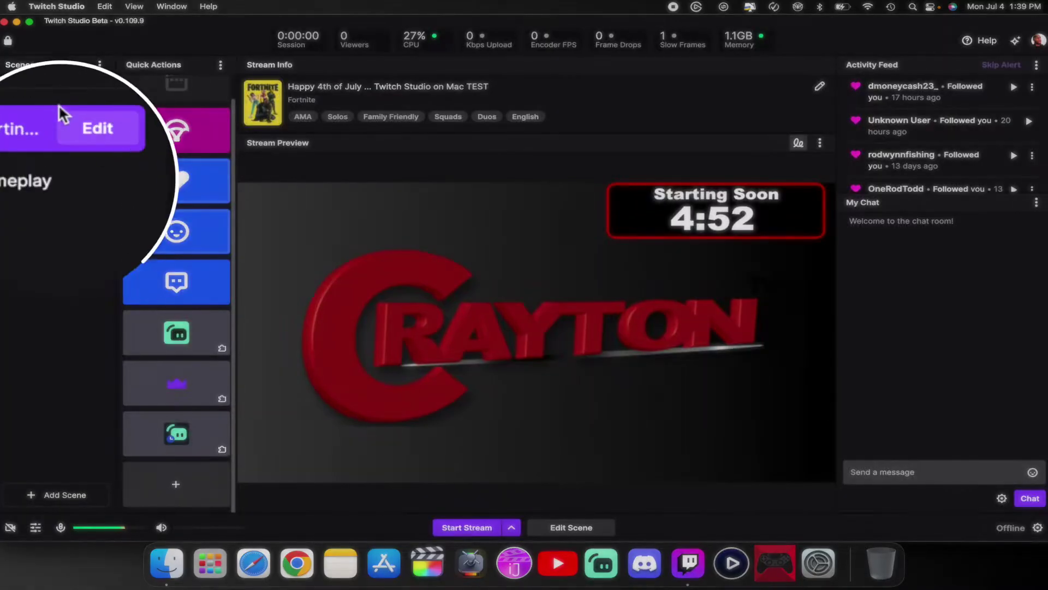
{"action": "left_click", "coordinate": [16, 180]}
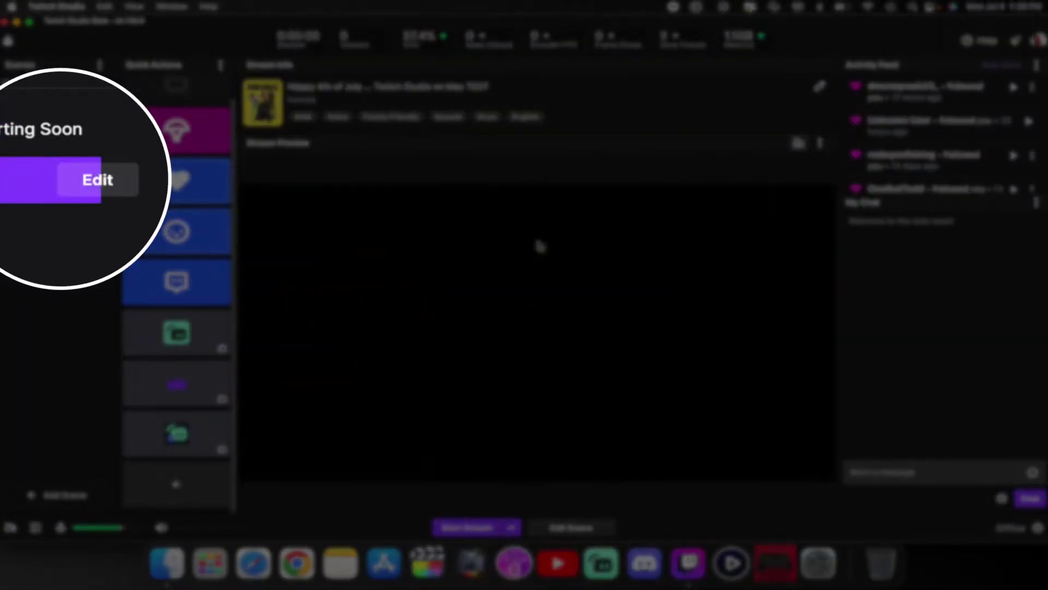
{"action": "left_click", "coordinate": [107, 181]}
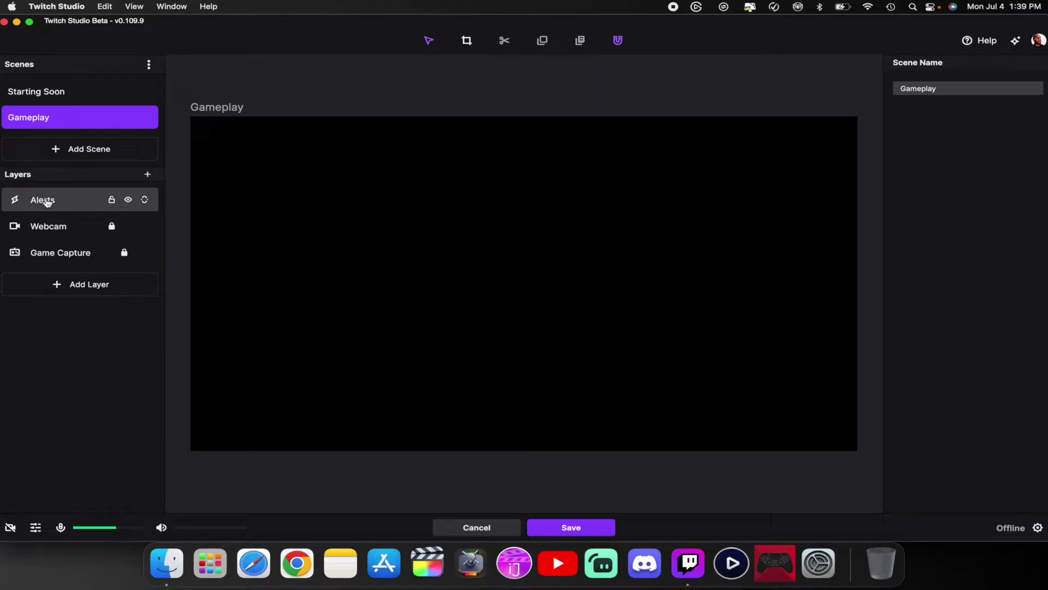
- Lock the Alerts layer and select the Webcam layer
{"action": "left_click", "coordinate": [111, 199]}
{"action": "left_click", "coordinate": [52, 199]}
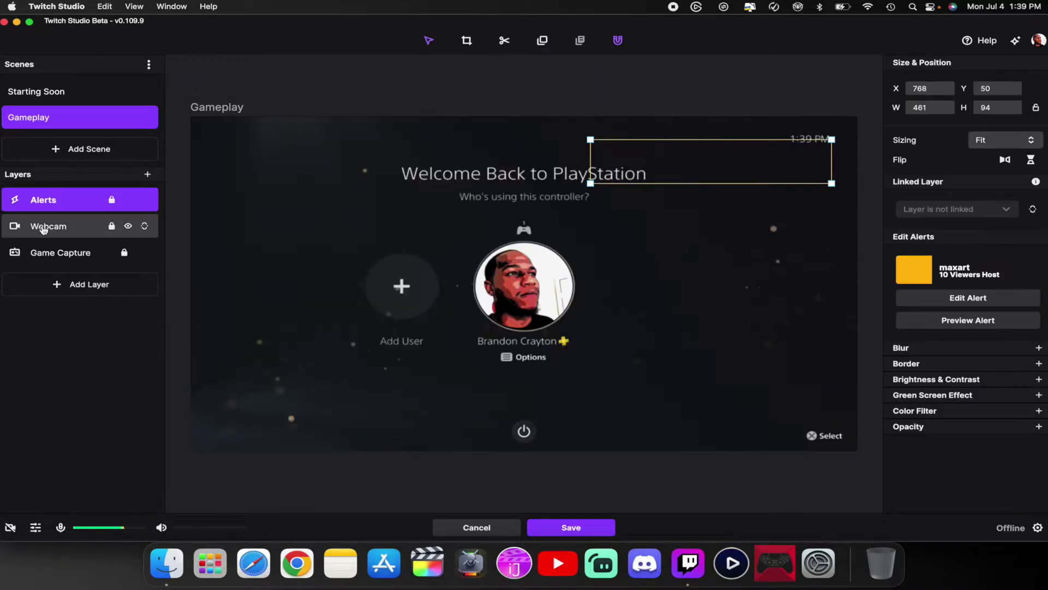
{"action": "left_click", "coordinate": [43, 226]}
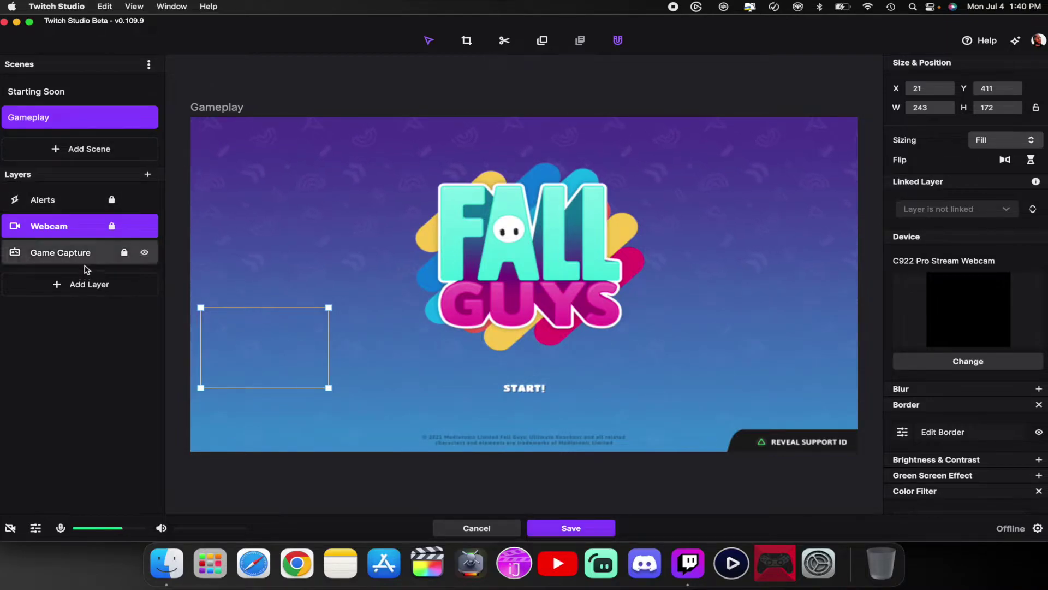
- Check the layer types and webcam device without changes, then save the Gameplay scene
{"action": "left_click", "coordinate": [83, 284]}
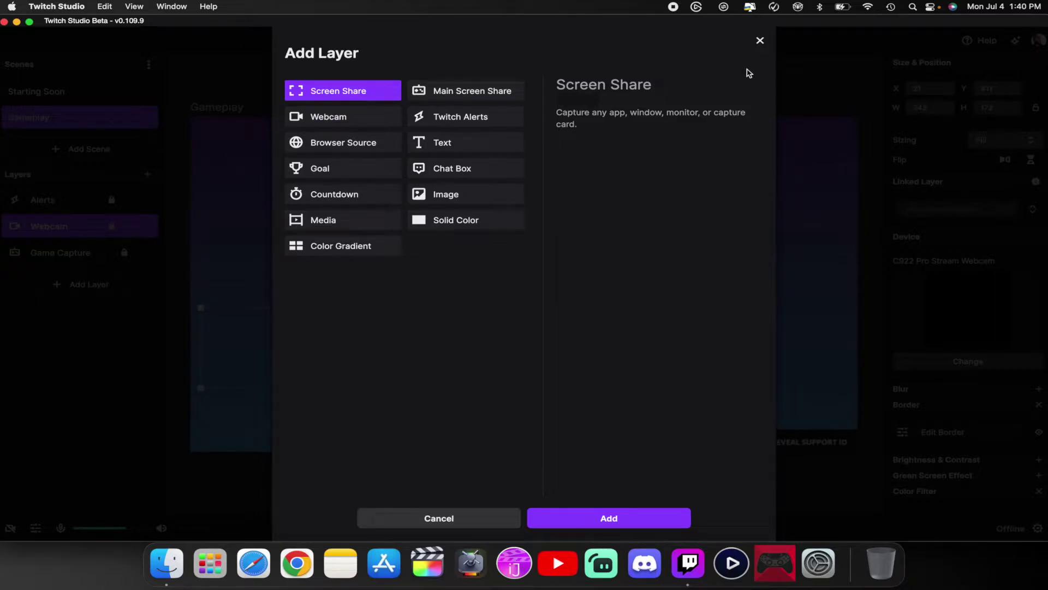
{"action": "left_click", "coordinate": [760, 41]}
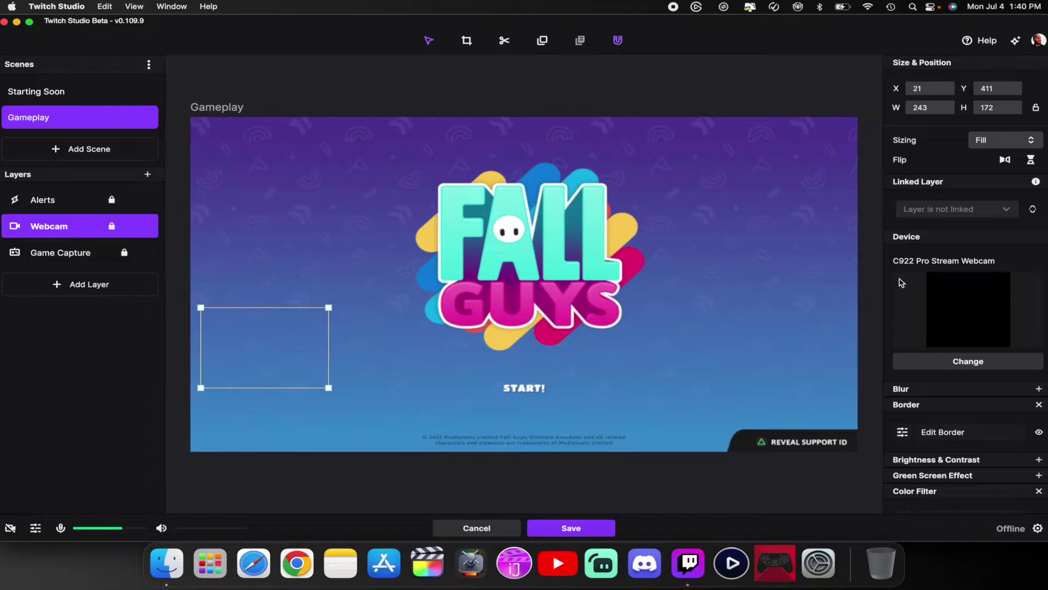
{"action": "scroll", "coordinate": [955, 328], "scroll_direction": "down", "scroll_amount": 1}
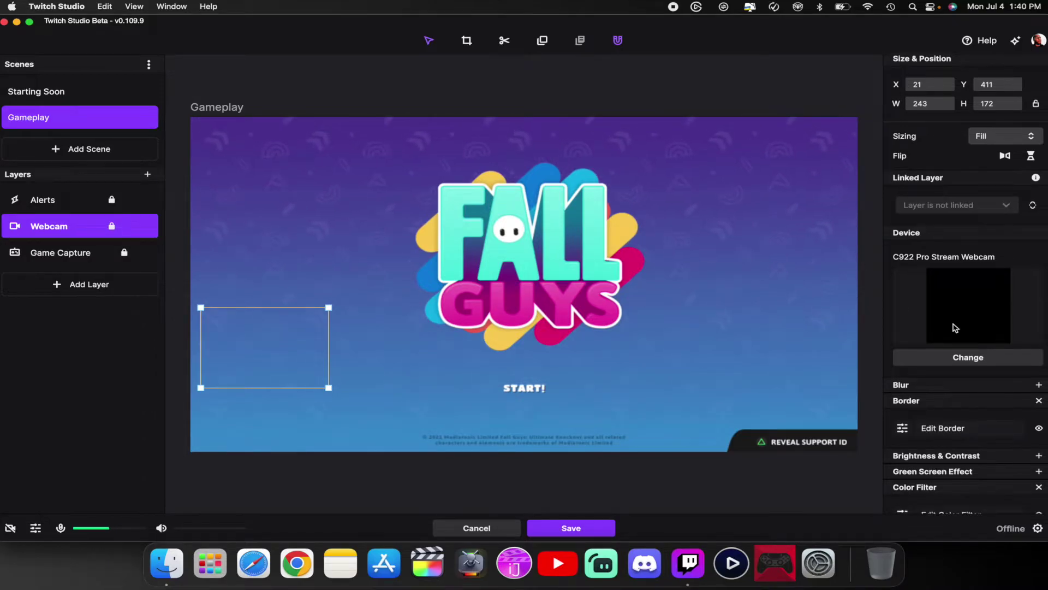
{"action": "scroll", "coordinate": [955, 327], "scroll_direction": "down", "scroll_amount": 2}
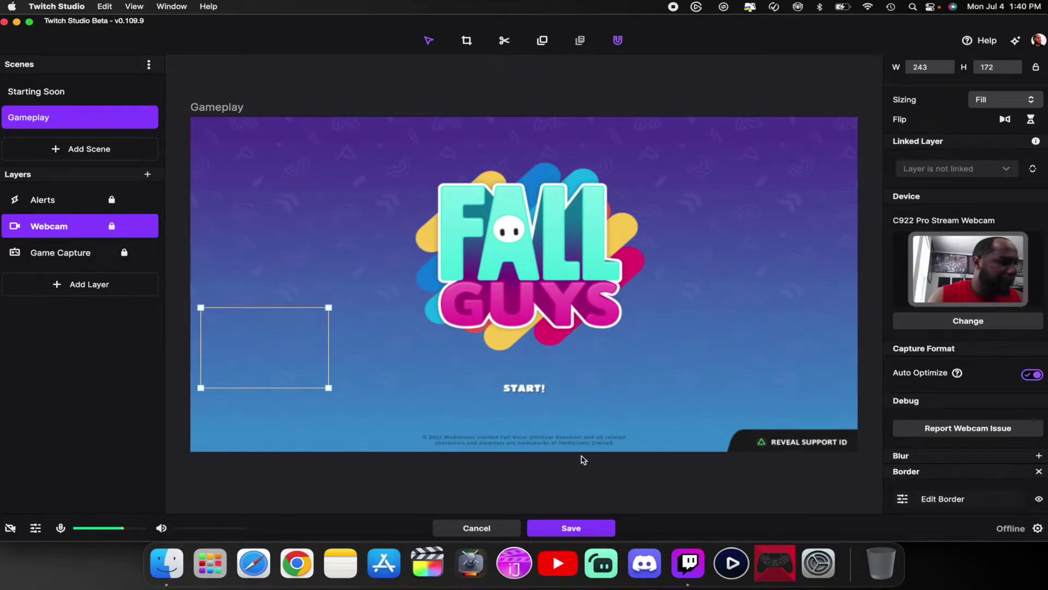
{"action": "left_click", "coordinate": [566, 528]}
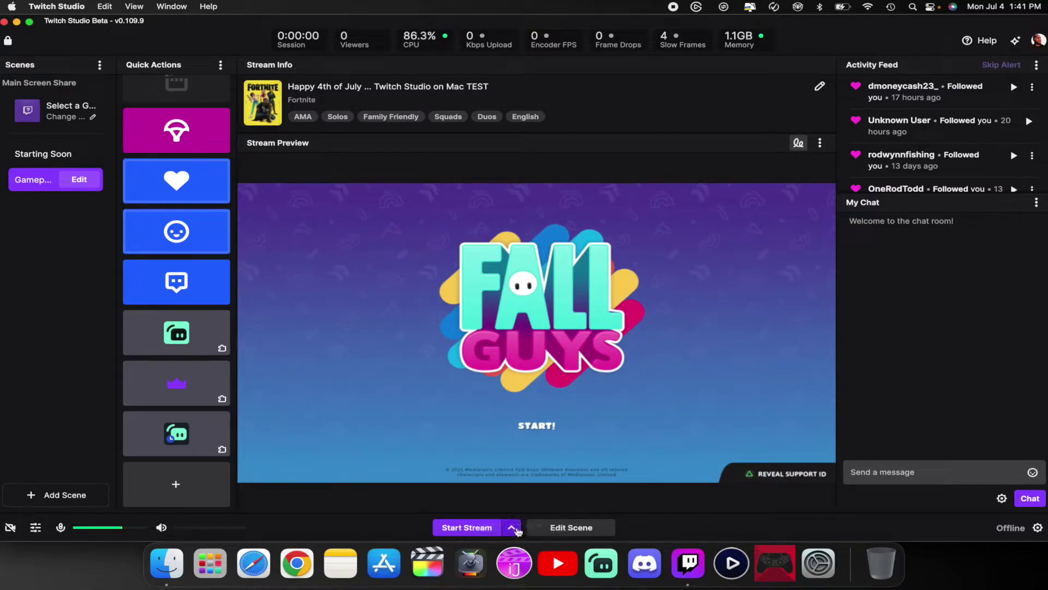
- Reveal the Record Video option beside Start Stream
{"action": "left_click", "coordinate": [514, 529]}
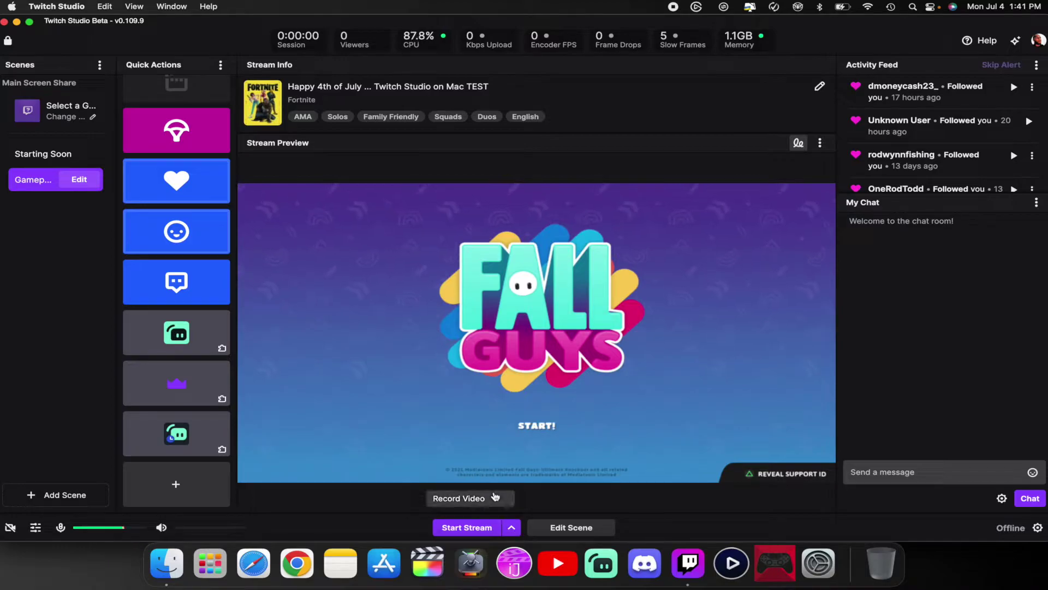